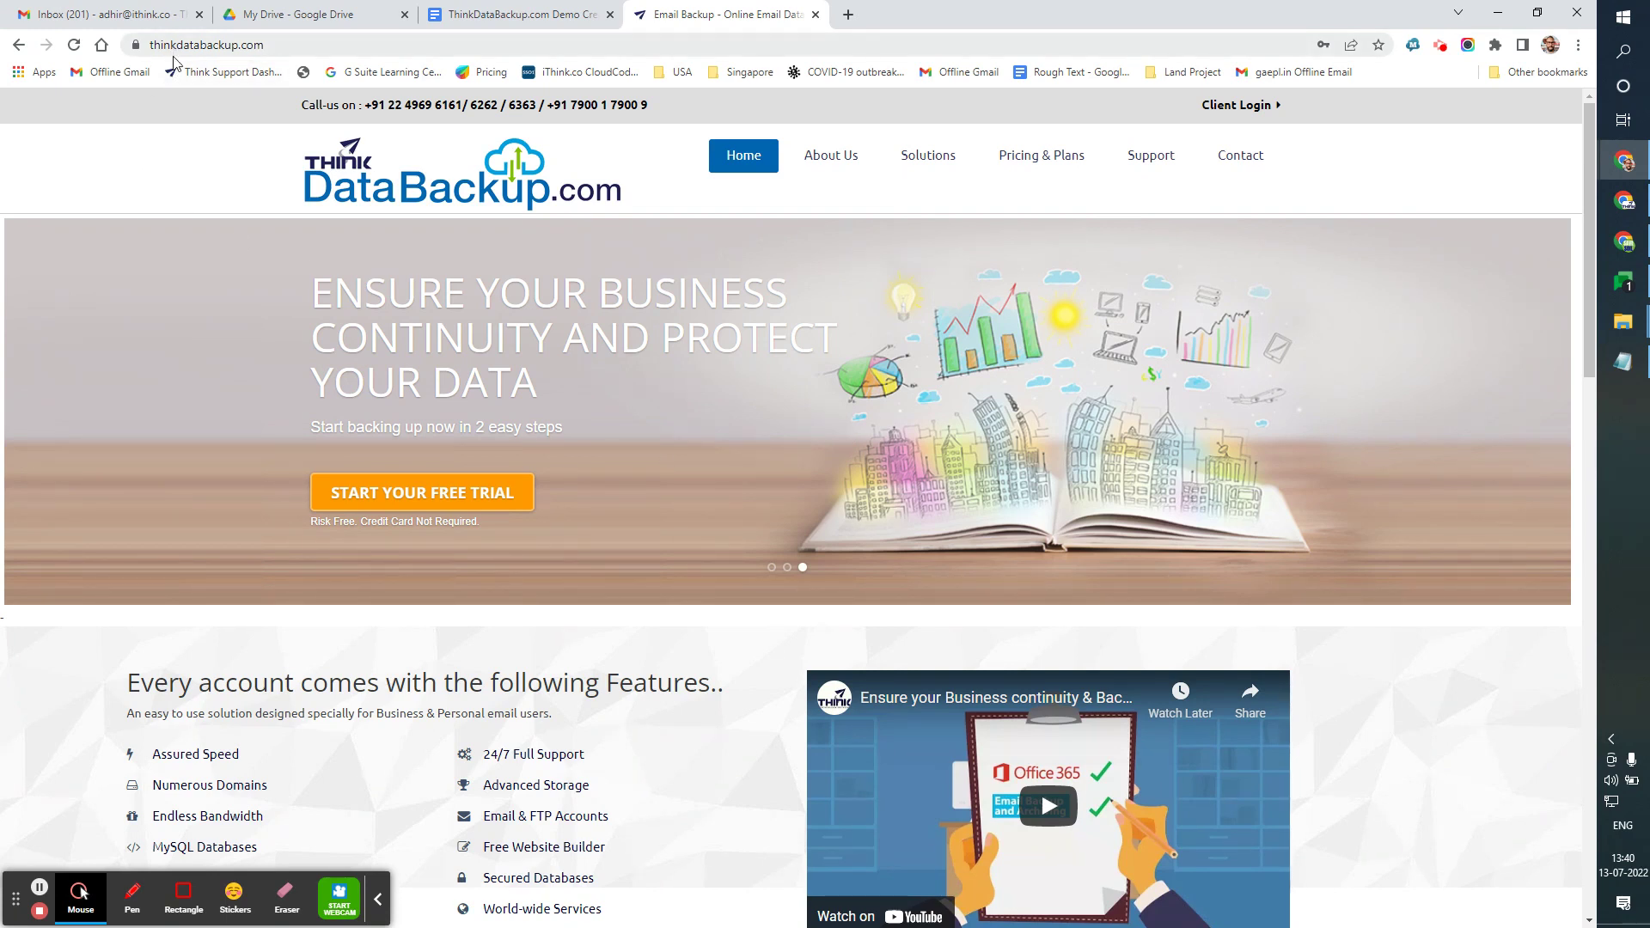
# Sign in to the client account with the autofilled saved email and password.
pyautogui.click(1230, 105)
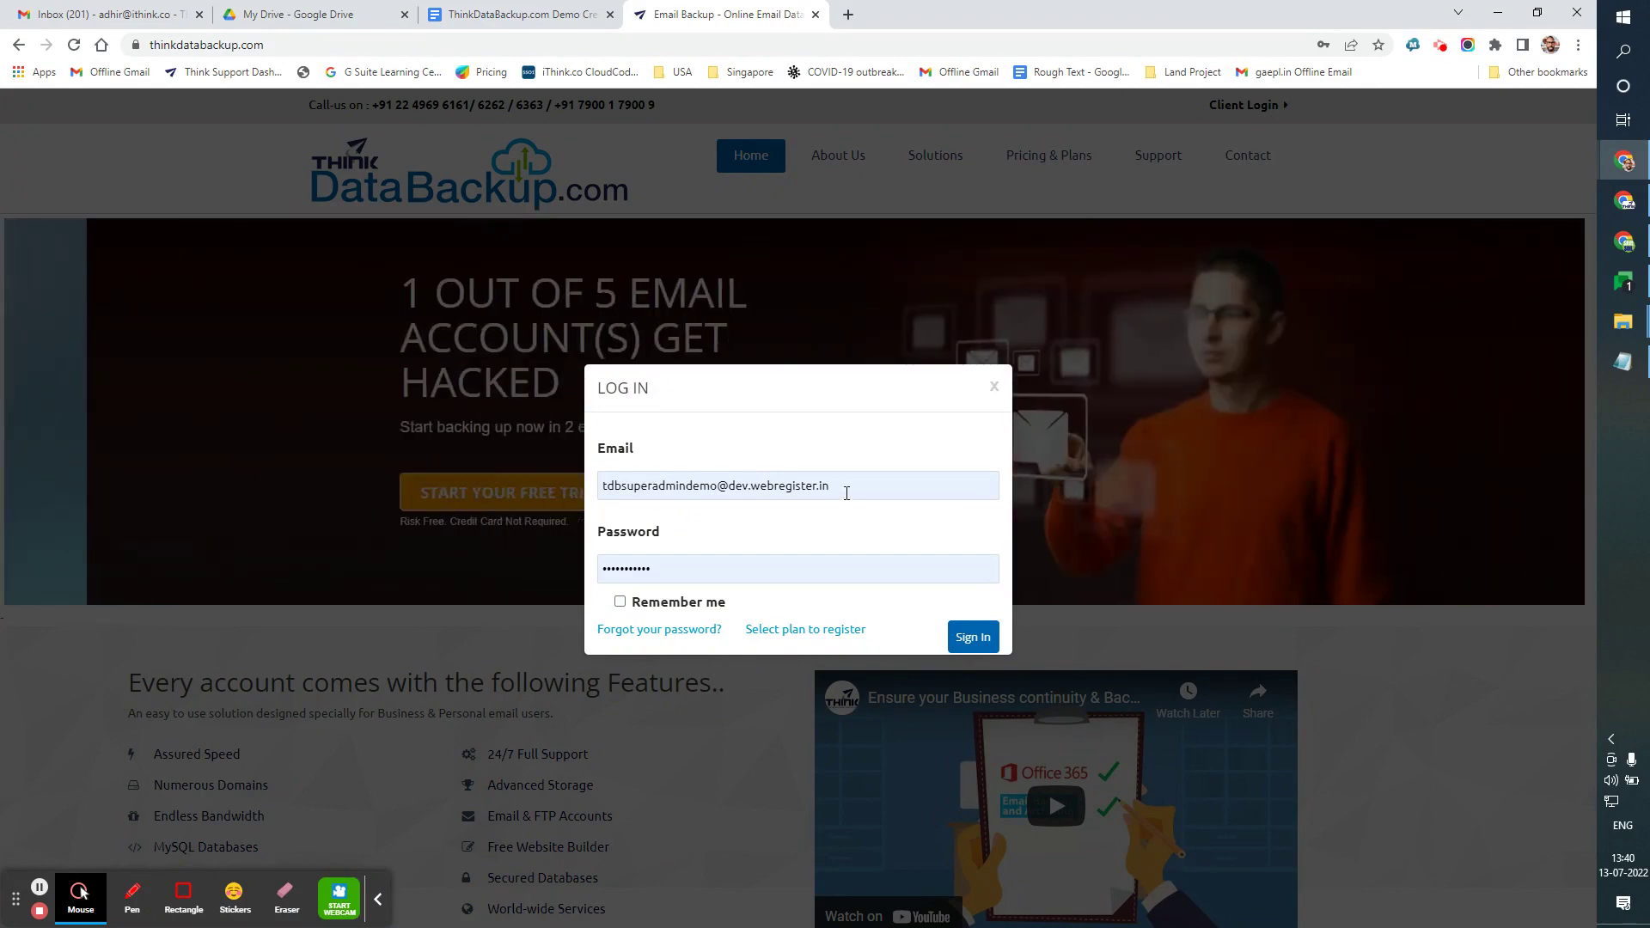
pyautogui.moveTo(844, 495); pyautogui.dragTo(589, 497)
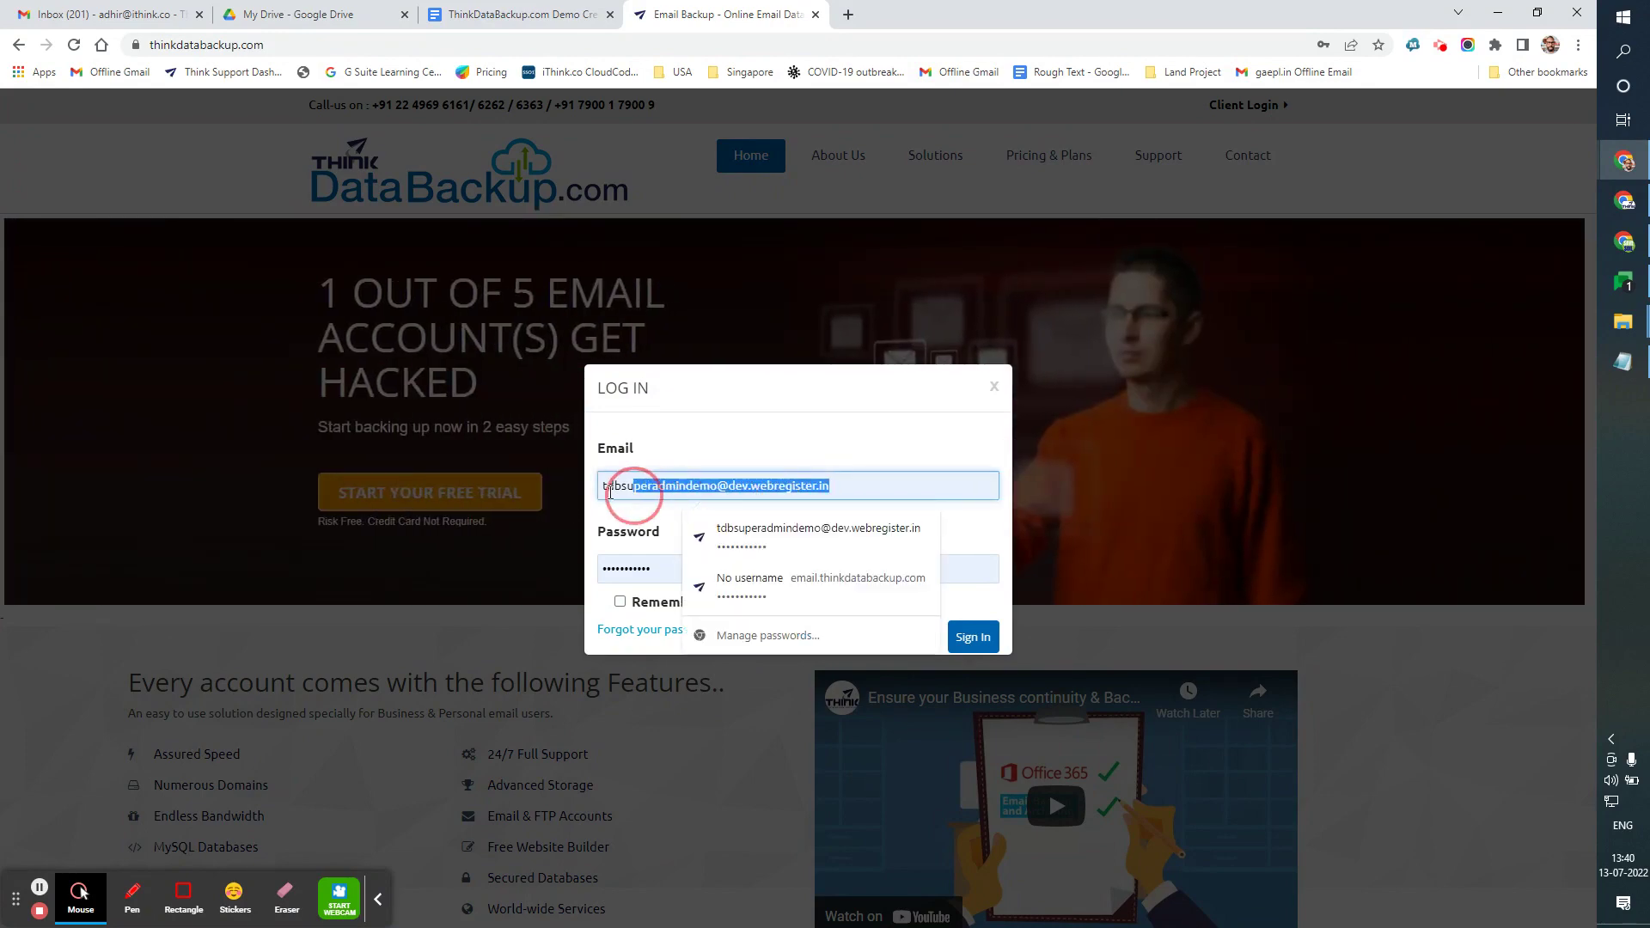
pyautogui.click(725, 435)
pyautogui.click(971, 637)
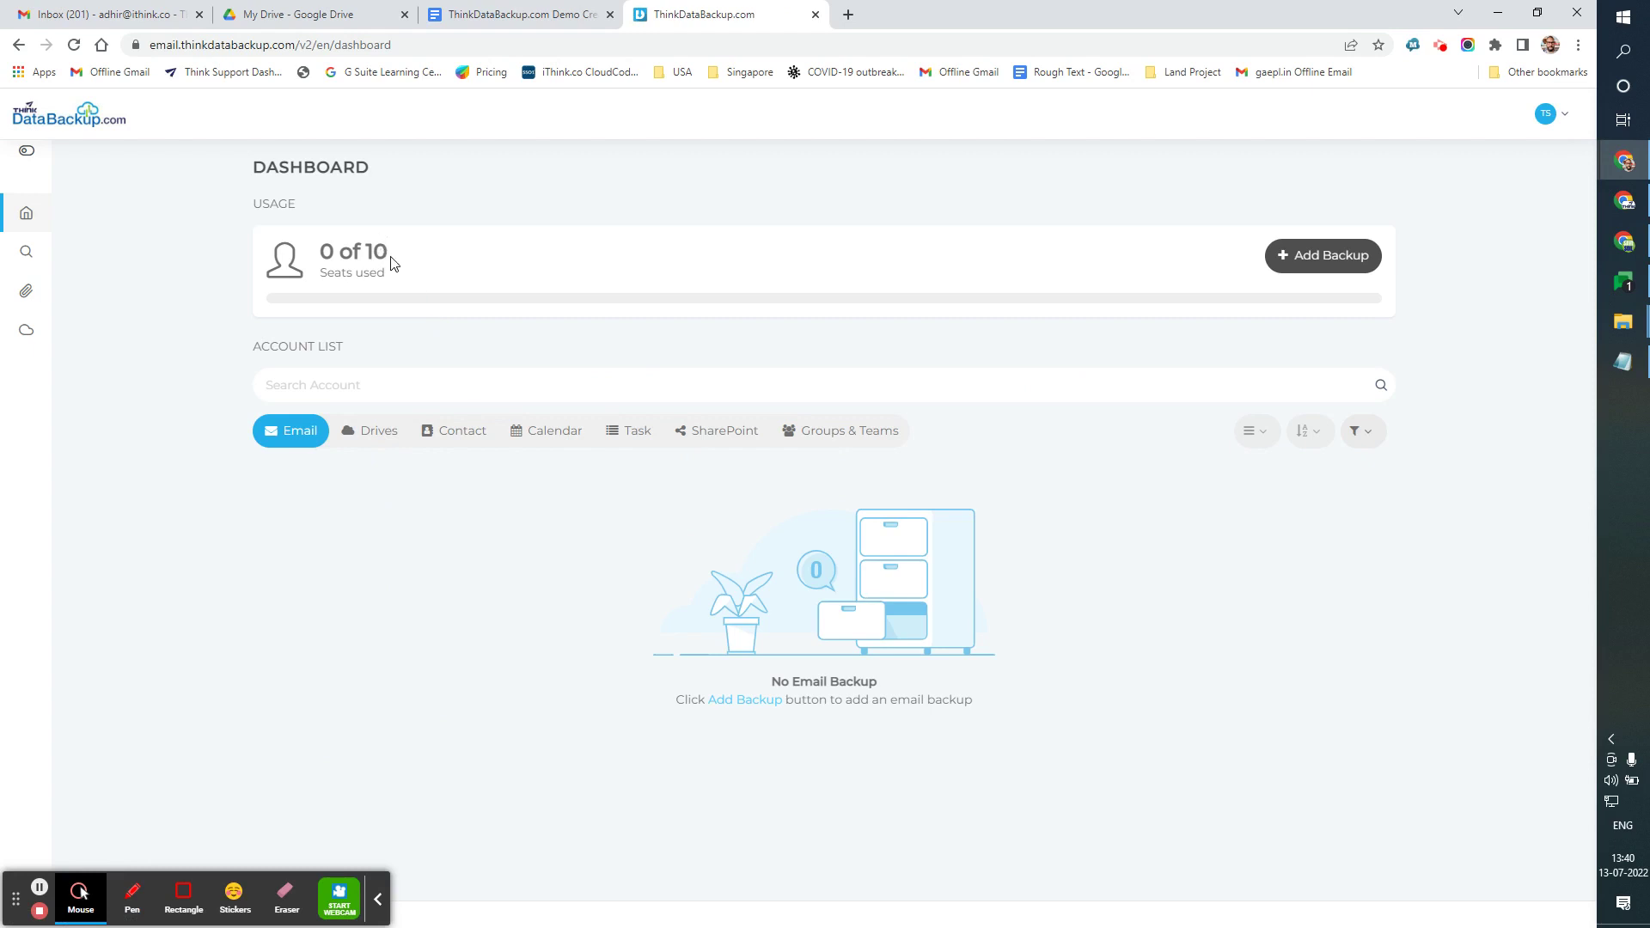
# Highlight the '0 of 10' seats-used count on the loaded dashboard.
pyautogui.moveTo(392, 253); pyautogui.dragTo(327, 252)
# Start a new backup and choose Google Workspace as the source.
pyautogui.click(1318, 272)
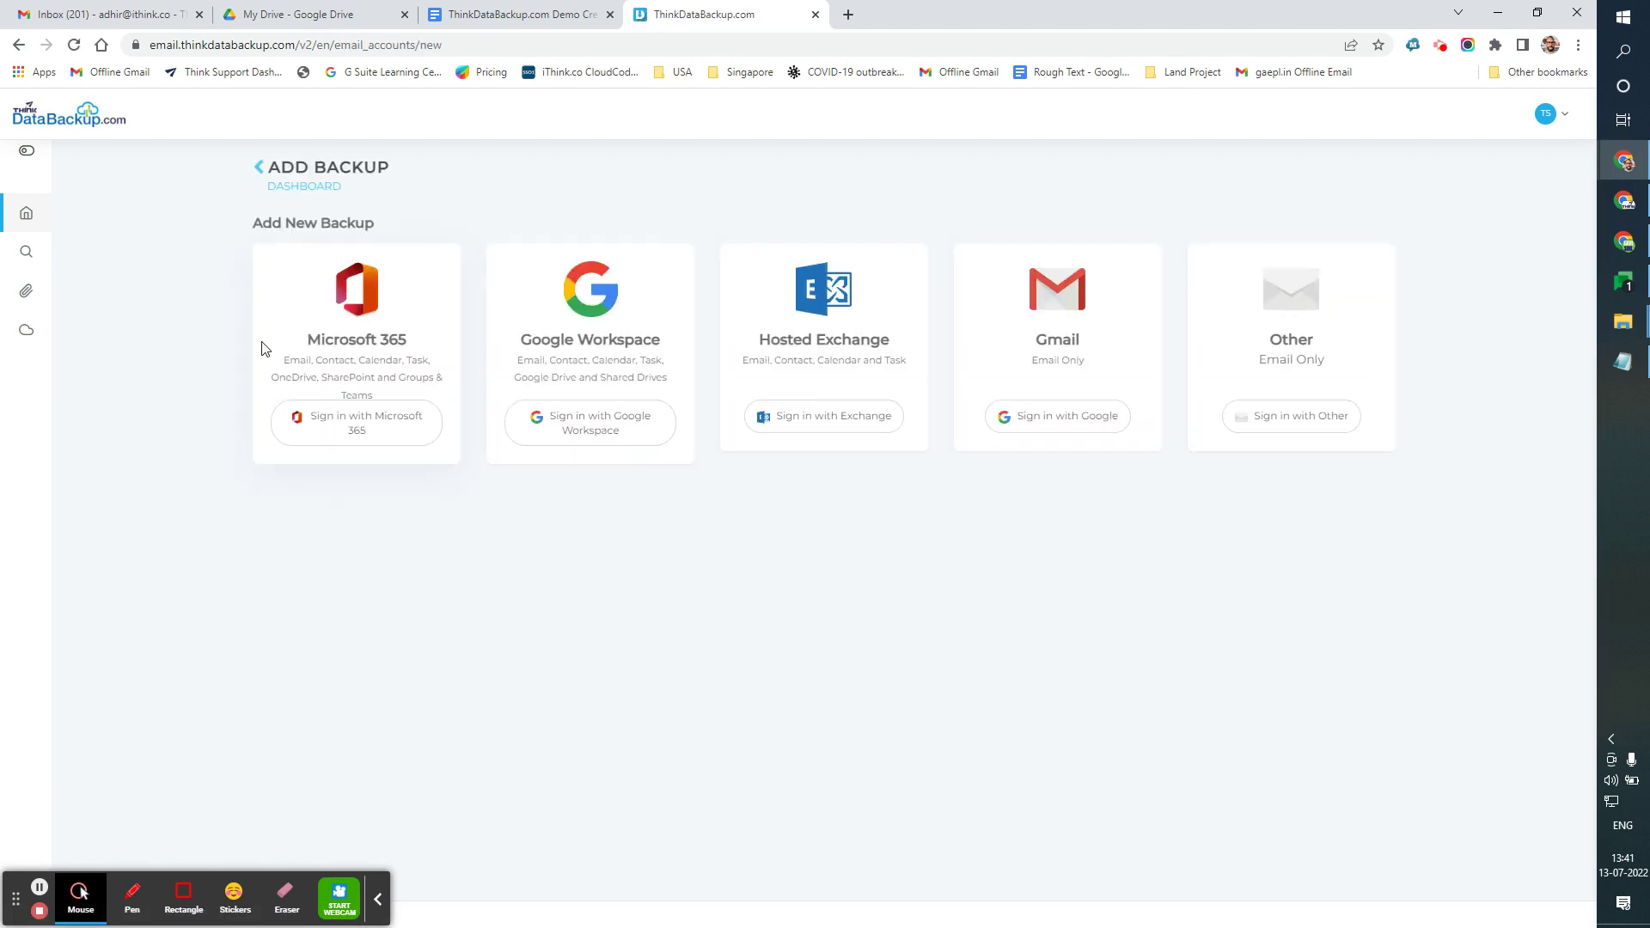
pyautogui.click(563, 421)
# Proceed to Google Workspace authentication for the admin account.
pyautogui.click(581, 434)
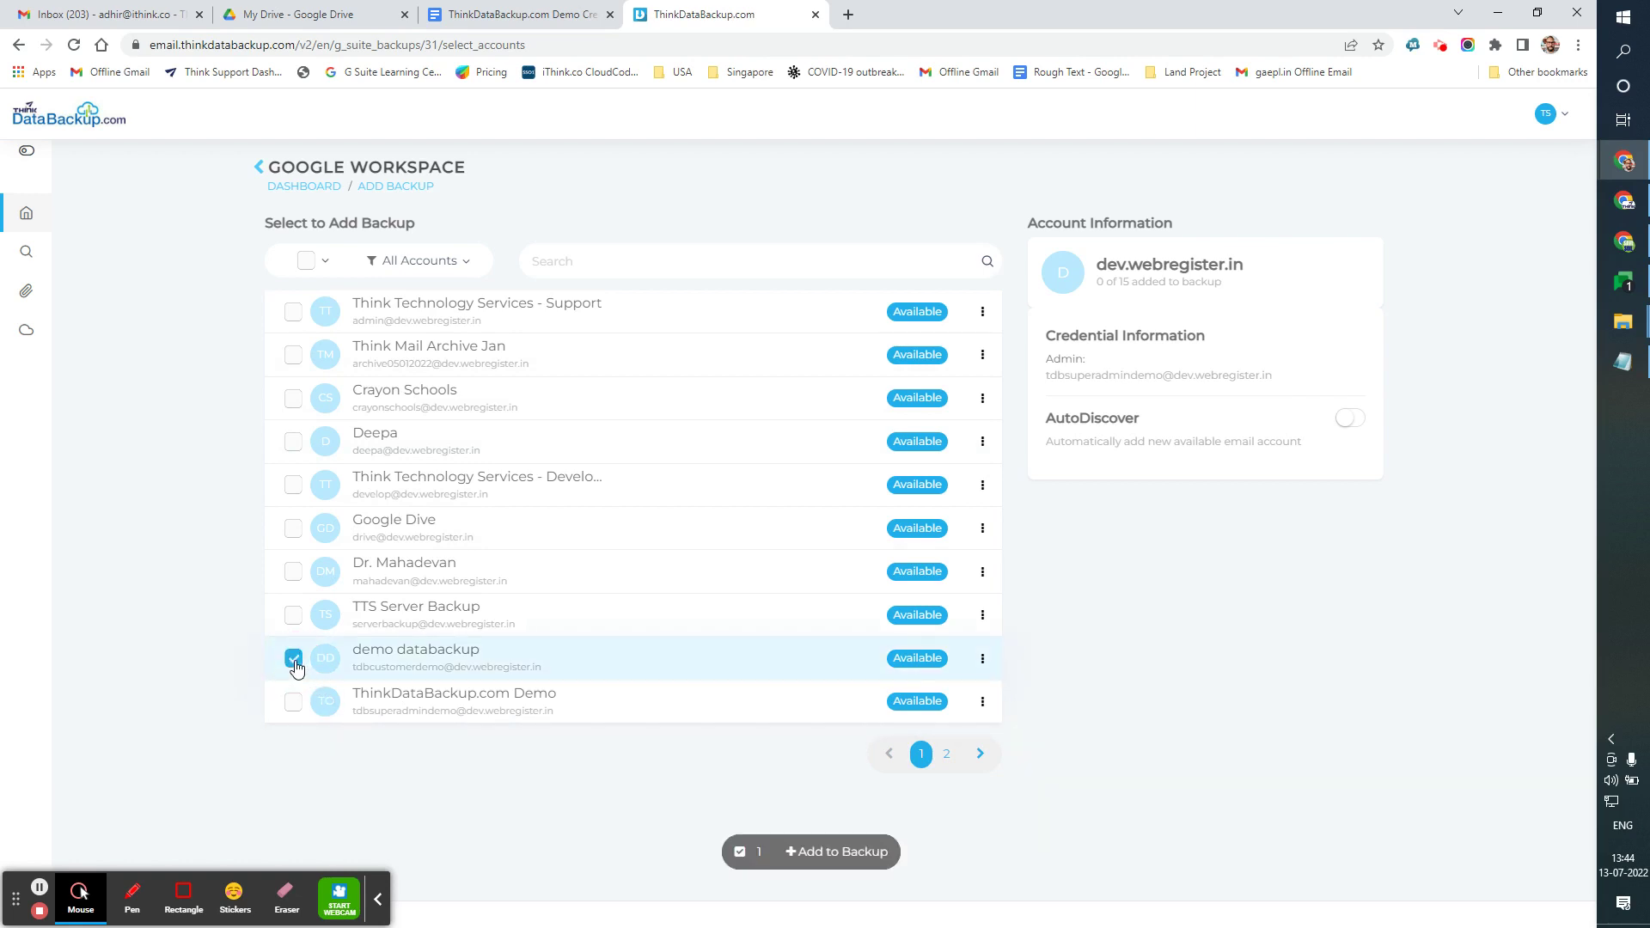
# Add the ticked demo databackup account to backup and confirm adding 1 account.
pyautogui.click(814, 854)
pyautogui.click(1002, 583)
pyautogui.click(297, 189)
pyautogui.moveTo(516, 496)
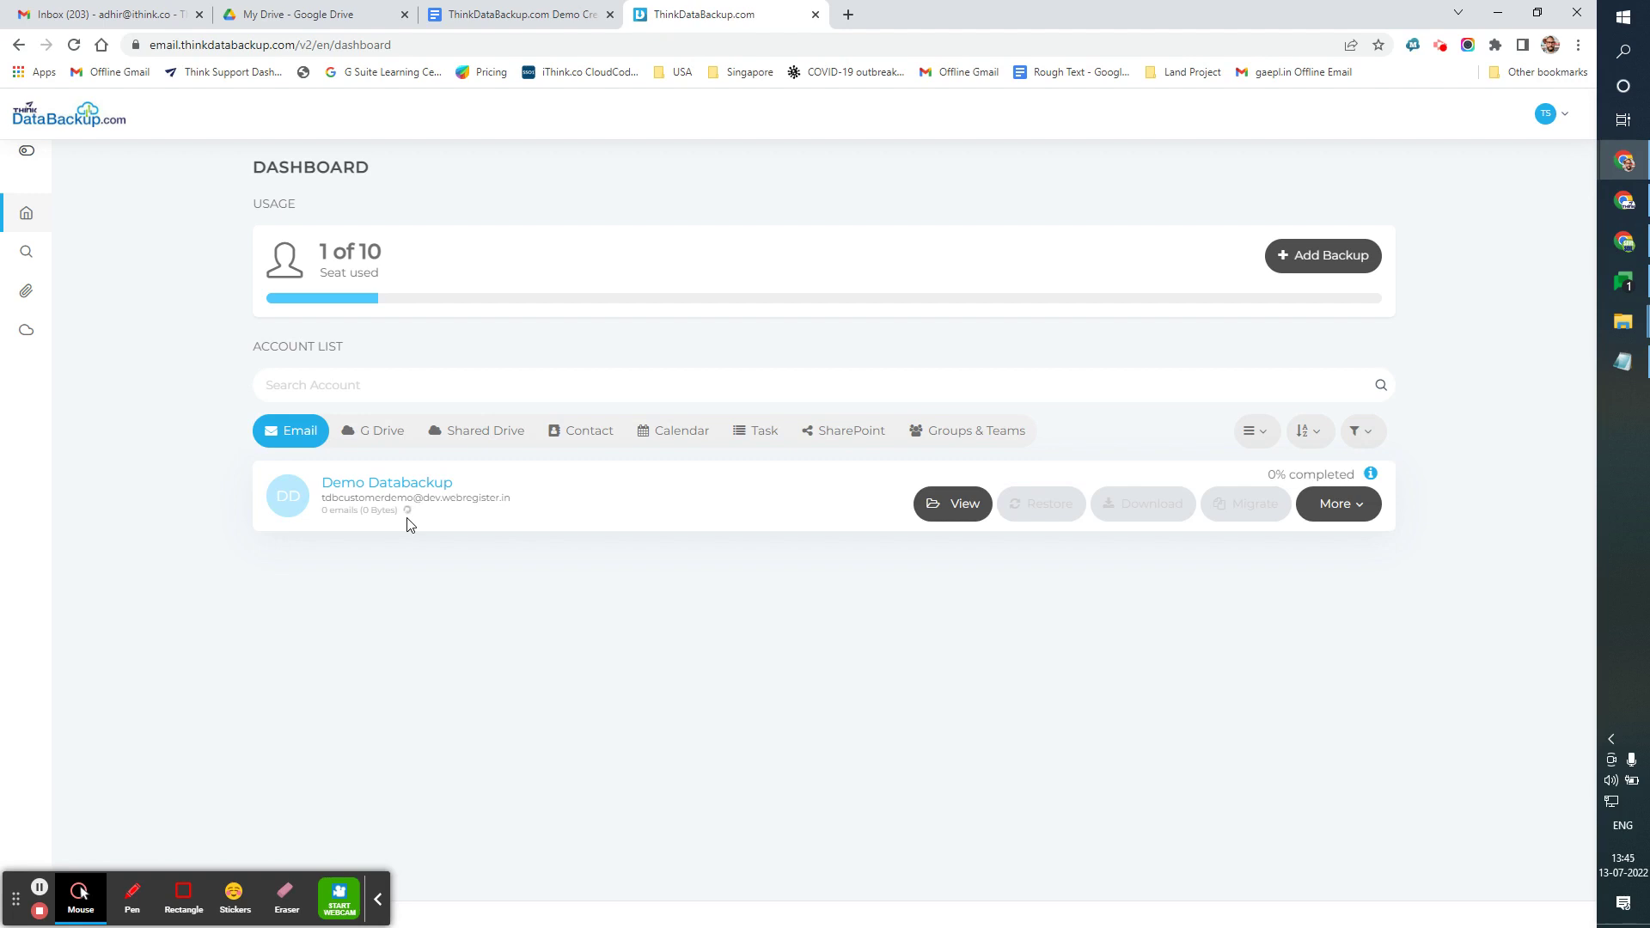
pyautogui.click(122, 843)
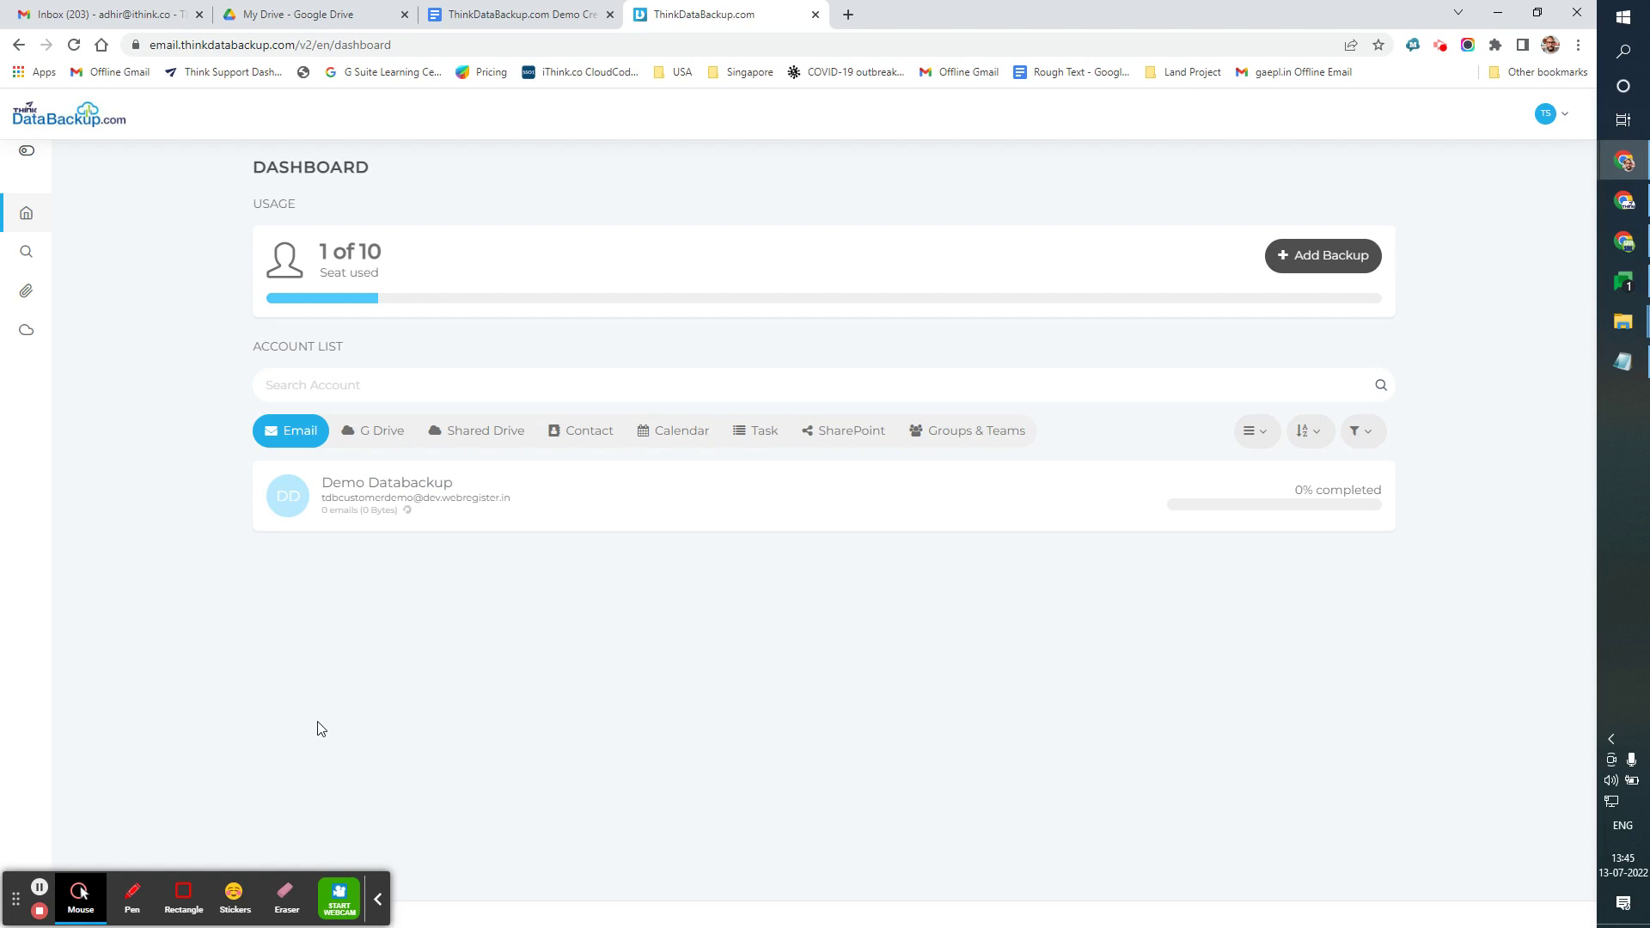